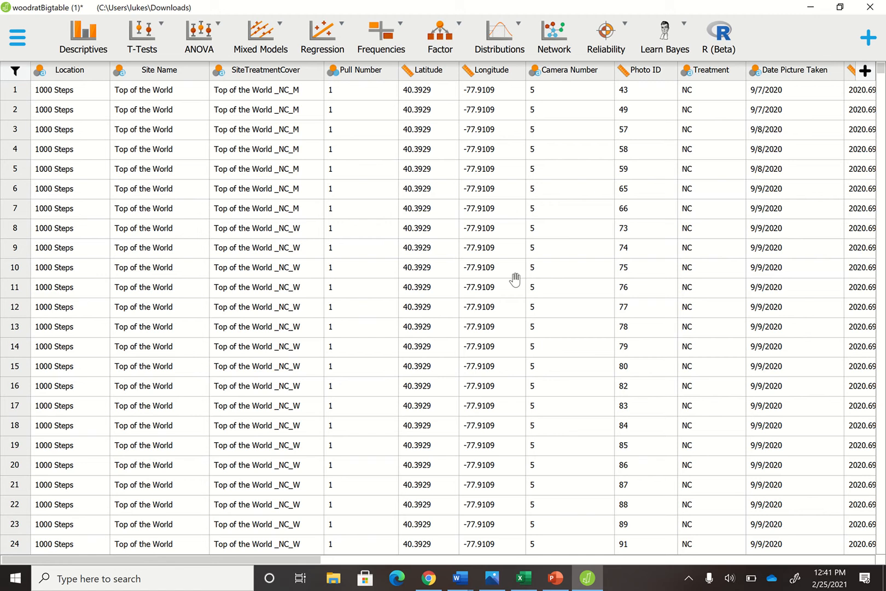
# Set up a classical Contingency Tables analysis with WoodratVOther as the rows and Nocturnal as the columns
pyautogui.click(381, 33)
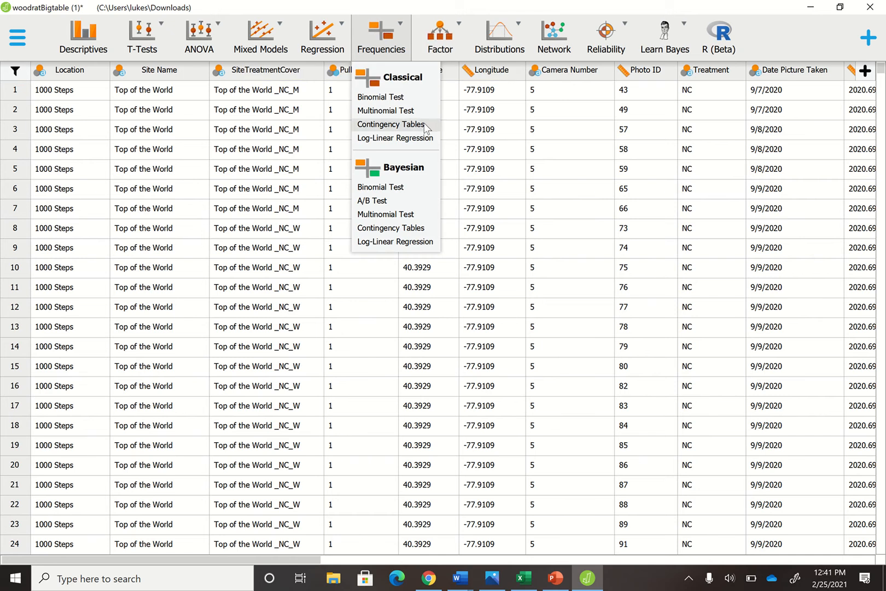
pyautogui.click(391, 124)
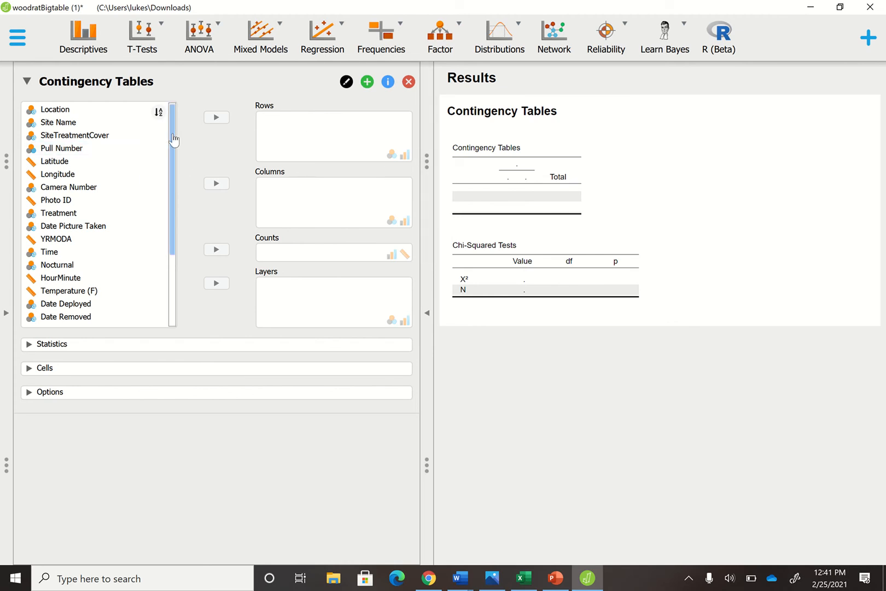
pyautogui.scroll(-3, 174, 142)
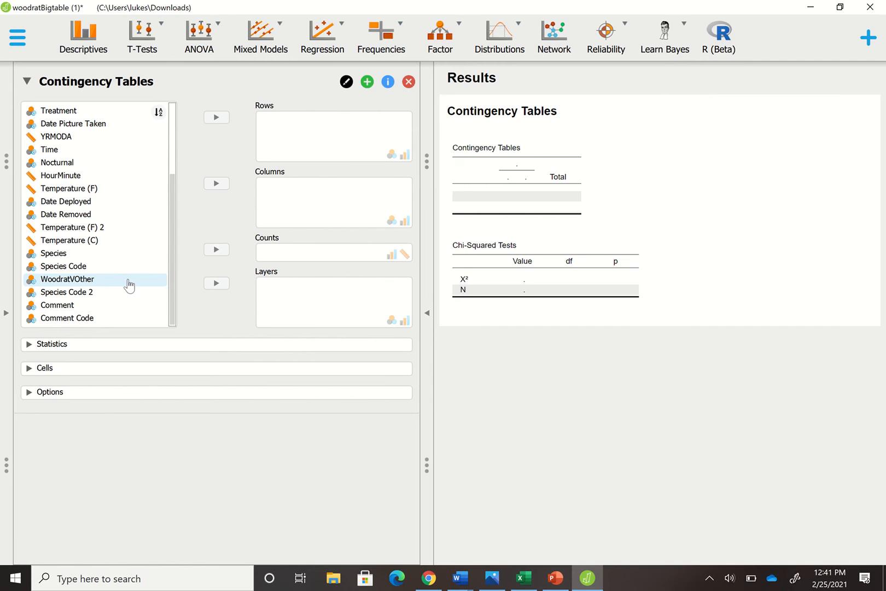
pyautogui.moveTo(129, 283); pyautogui.dragTo(378, 200)
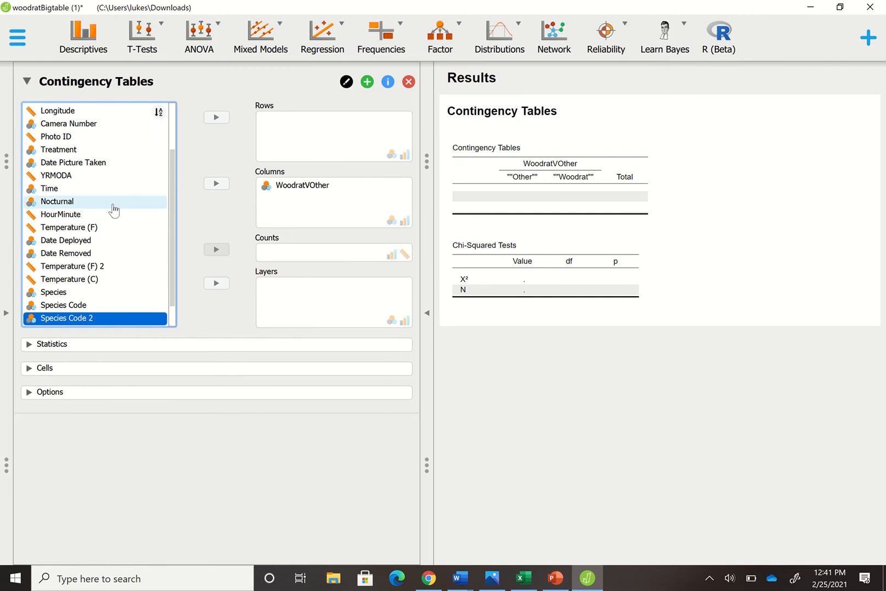
pyautogui.moveTo(113, 206); pyautogui.dragTo(354, 133)
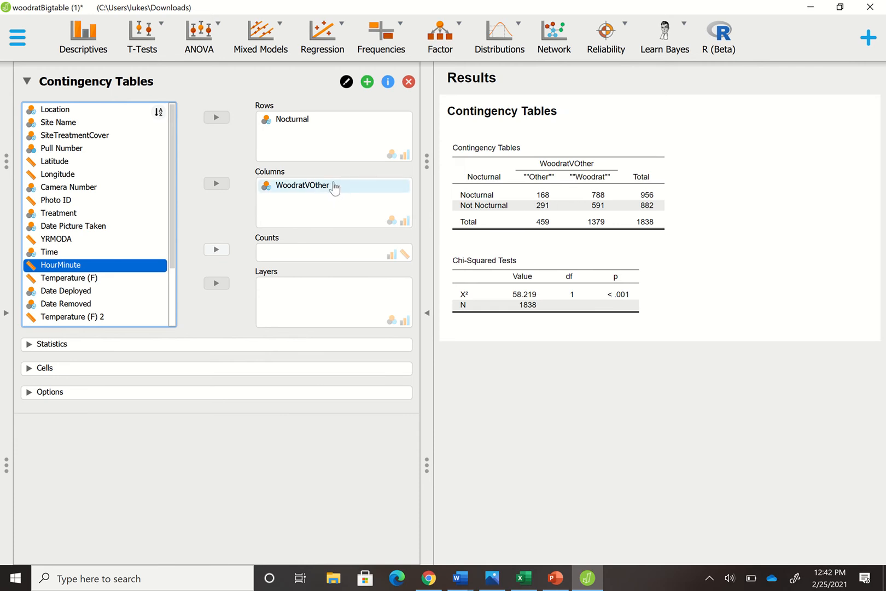
pyautogui.moveTo(334, 188)
pyautogui.mouseDown()
pyautogui.moveTo(356, 194)
pyautogui.moveTo(342, 129)
pyautogui.moveTo(318, 174)
pyautogui.moveTo(323, 189)
pyautogui.mouseUp()
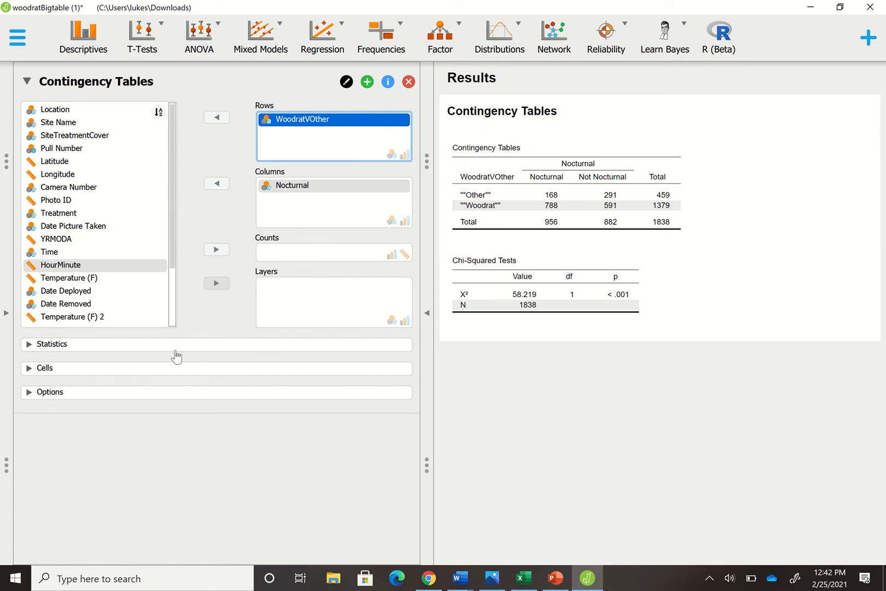
# Add the log odds ratio (2x2 only) to the contingency table statistics
pyautogui.click(157, 348)
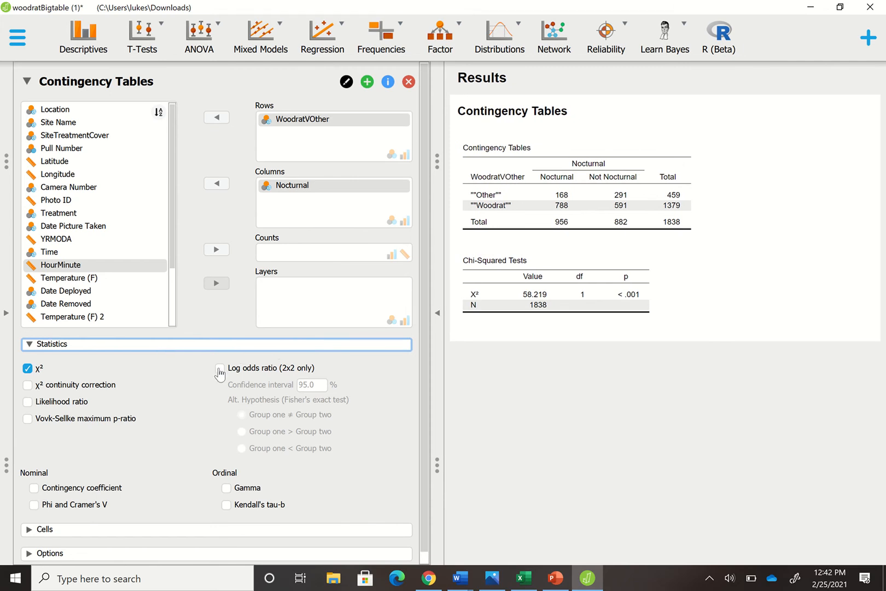
pyautogui.click(218, 370)
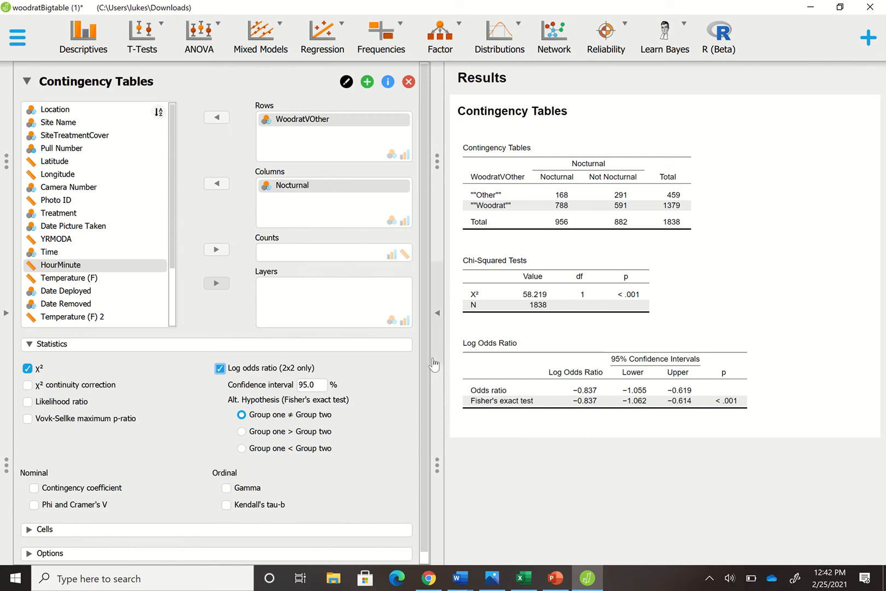
pyautogui.scroll(-1, 426, 365)
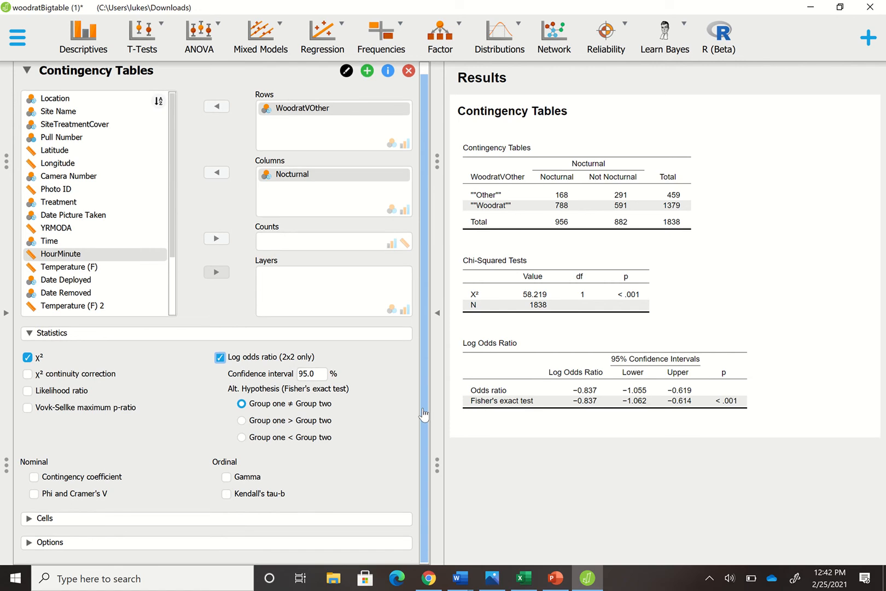
# Include expected counts in the contingency table cells and hide the analysis input options
pyautogui.click(167, 526)
pyautogui.scroll(-3, 428, 552)
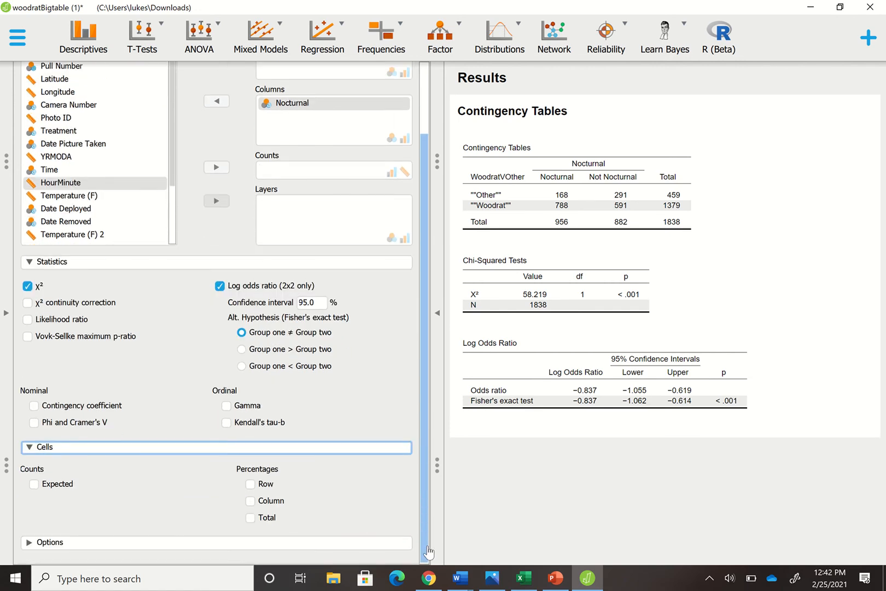
pyautogui.click(34, 484)
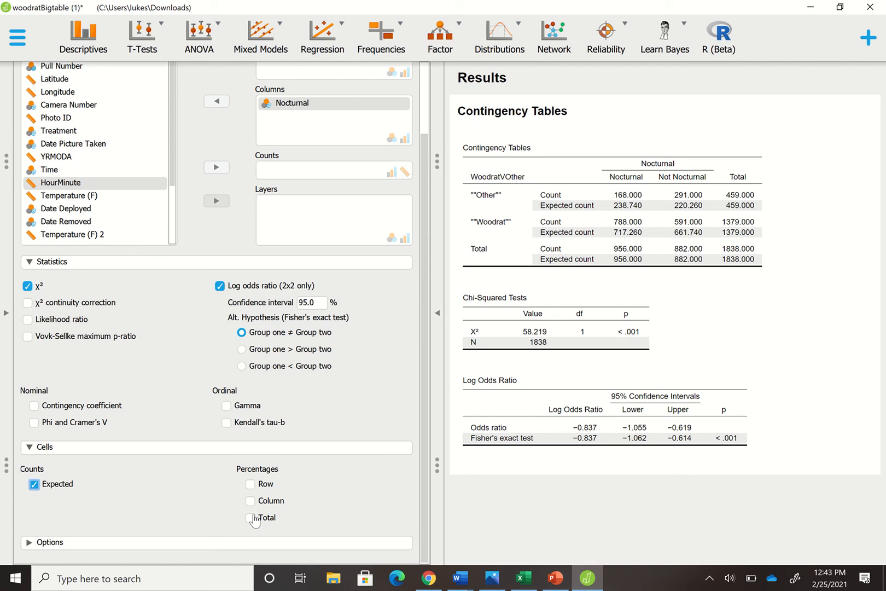
pyautogui.click(182, 542)
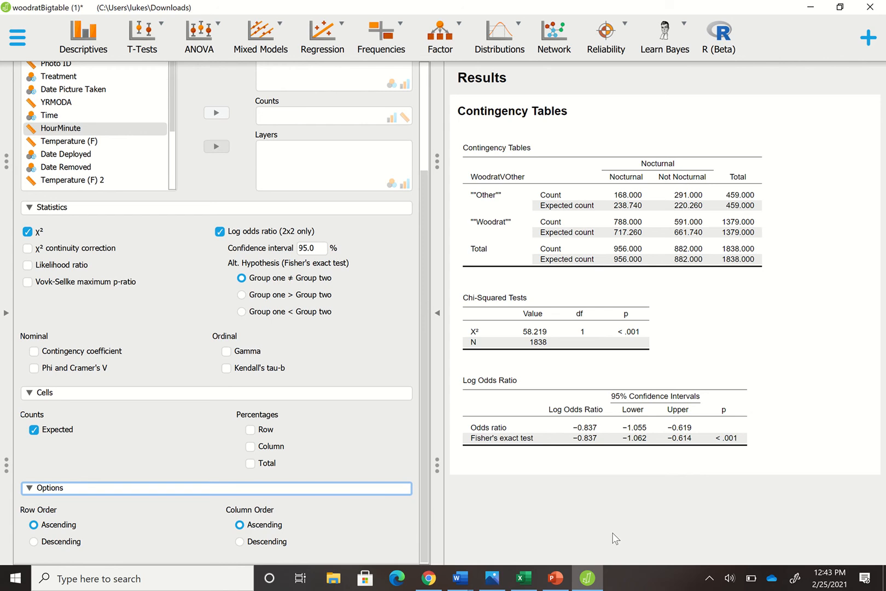
pyautogui.click(437, 314)
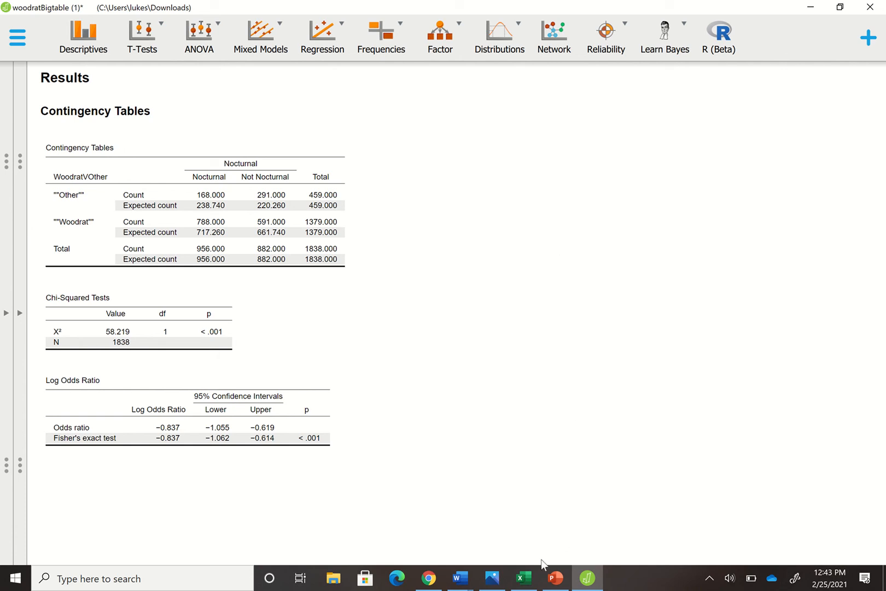
# Switch to the woodratBigtable (1) workbook in Excel and select the whole data range A1:Y1846, including headers
pyautogui.moveTo(517, 587)
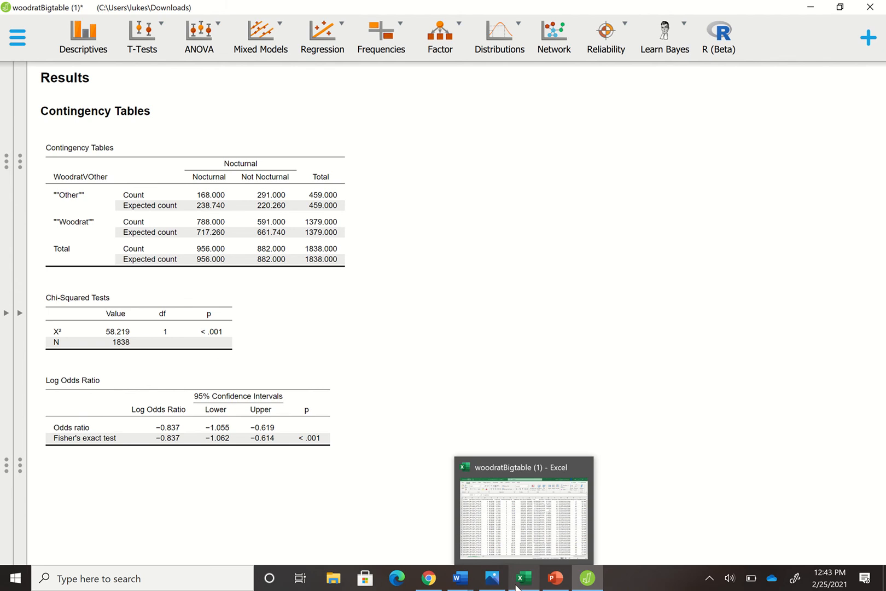
pyautogui.click(517, 586)
pyautogui.hotkey('ctrl', 'a')
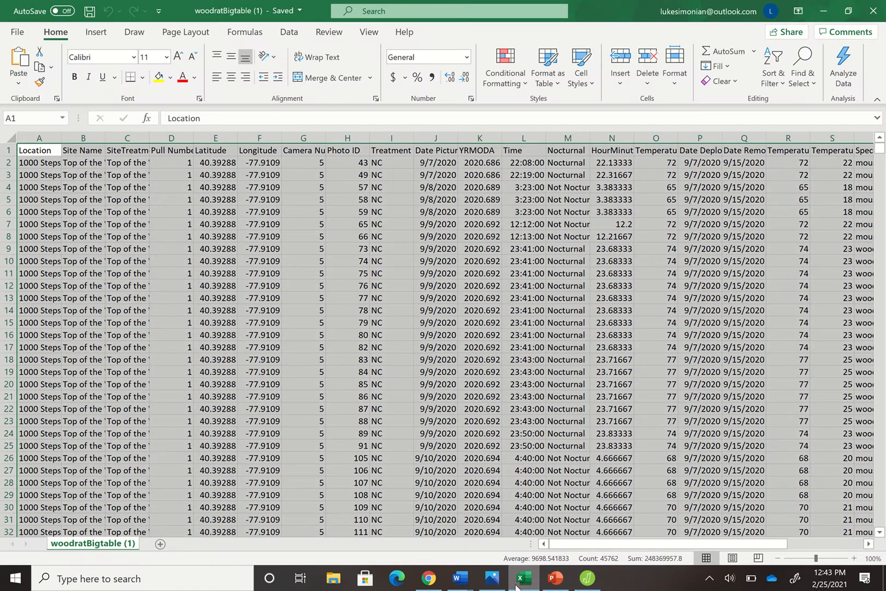
pyautogui.click(223, 260)
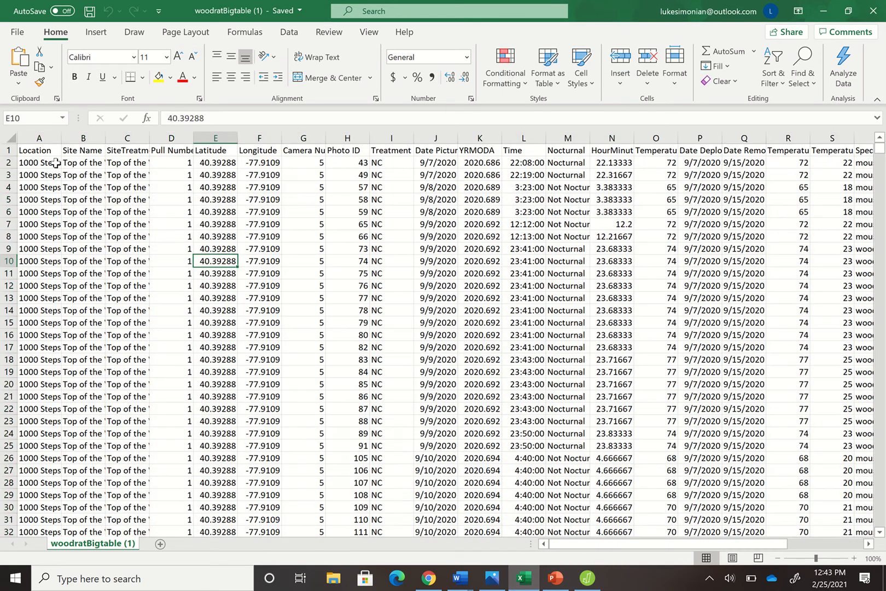
pyautogui.click(45, 153)
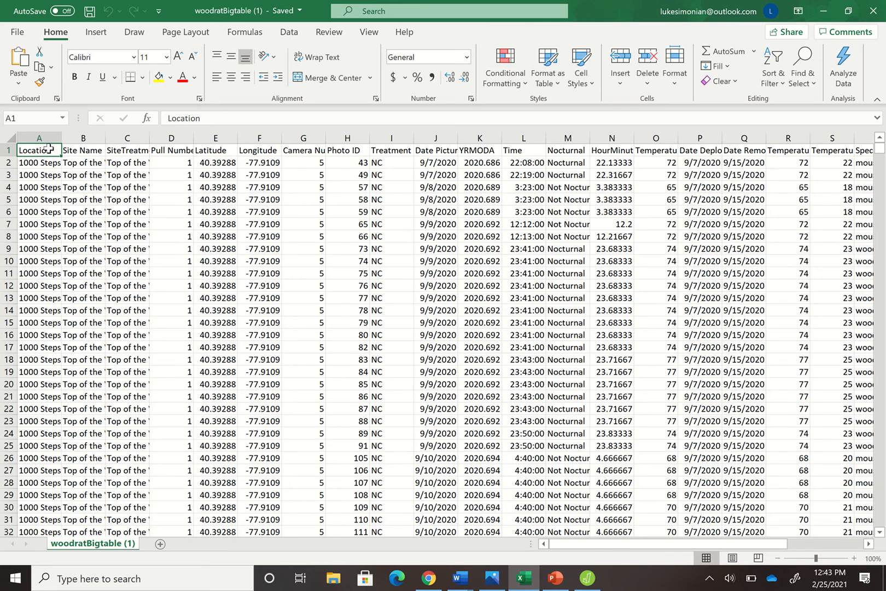
pyautogui.hotkey('ctrl', 'shift', 'End')
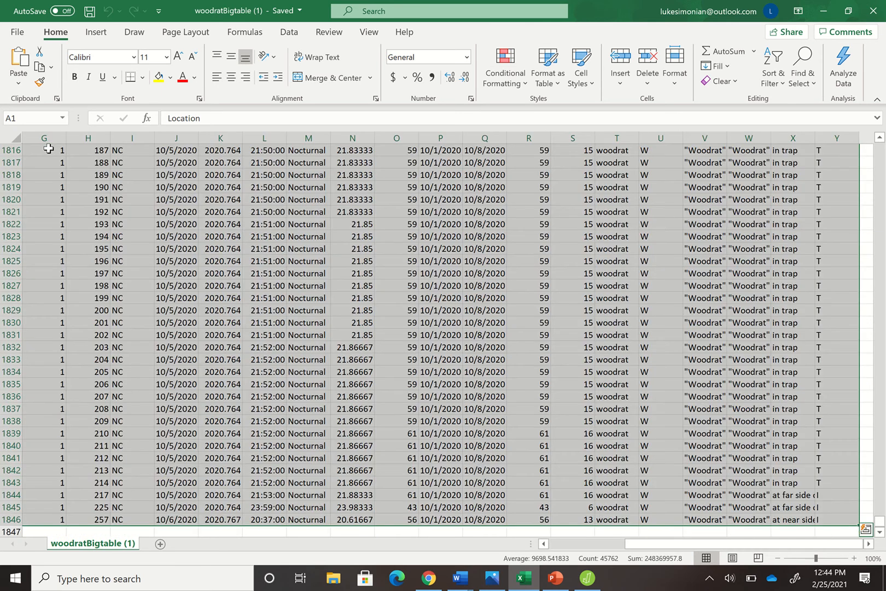
# Create a PivotTable from the selected data range on a new worksheet
pyautogui.click(102, 37)
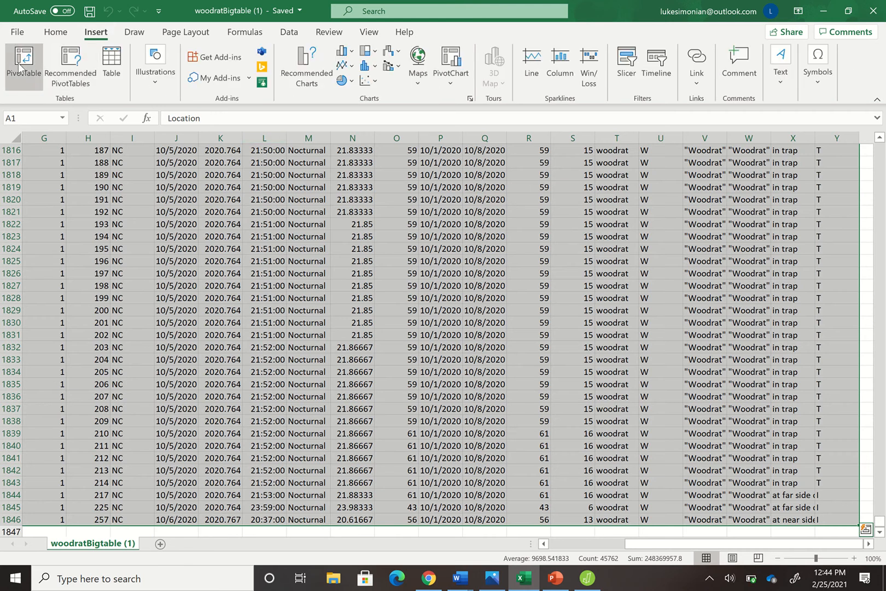
pyautogui.click(22, 63)
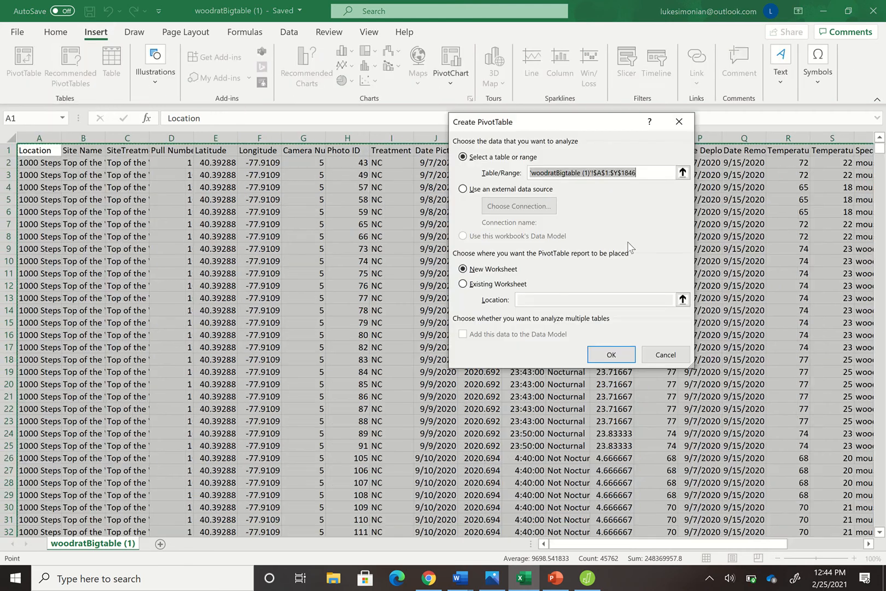
pyautogui.click(617, 355)
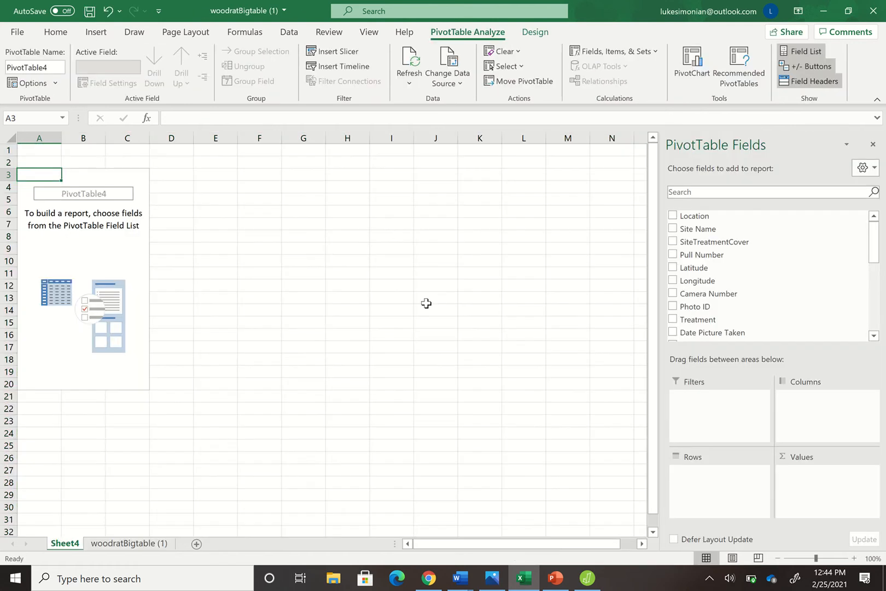
# Lay out the PivotTable with WoodratVOther as columns, Nocturnal as rows, and the count of Nocturnal as values
pyautogui.moveTo(875, 262); pyautogui.dragTo(880, 330)
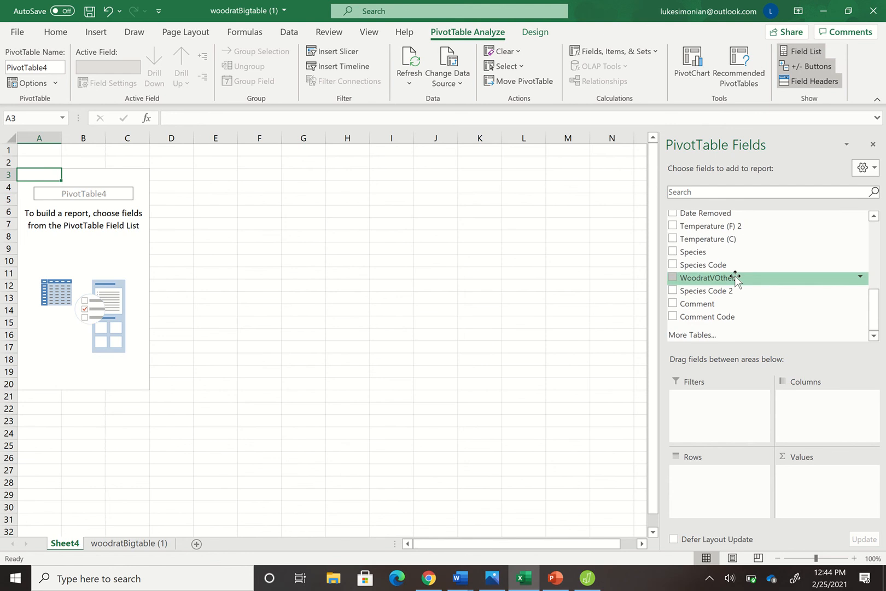
pyautogui.moveTo(729, 278); pyautogui.dragTo(831, 413)
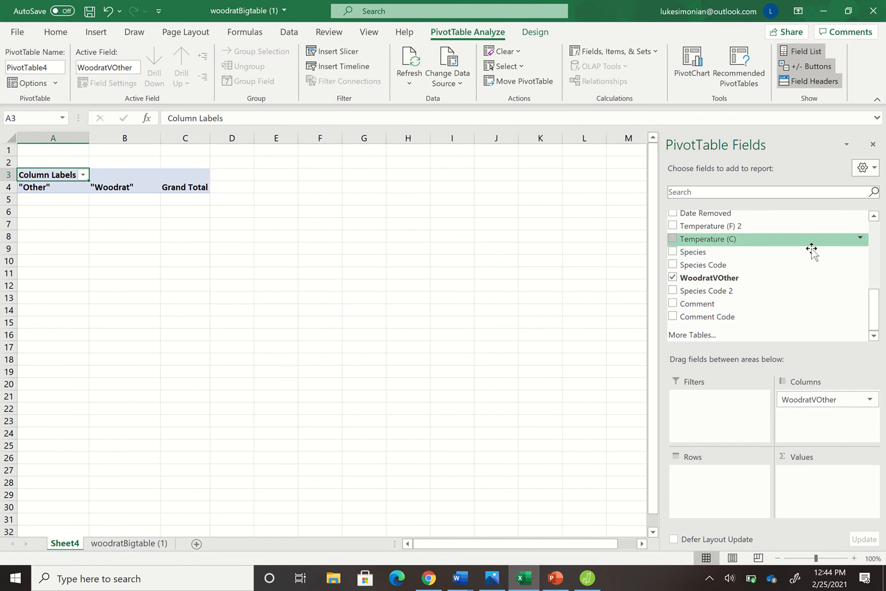
pyautogui.moveTo(873, 308); pyautogui.dragTo(874, 282)
pyautogui.moveTo(749, 241); pyautogui.dragTo(713, 485)
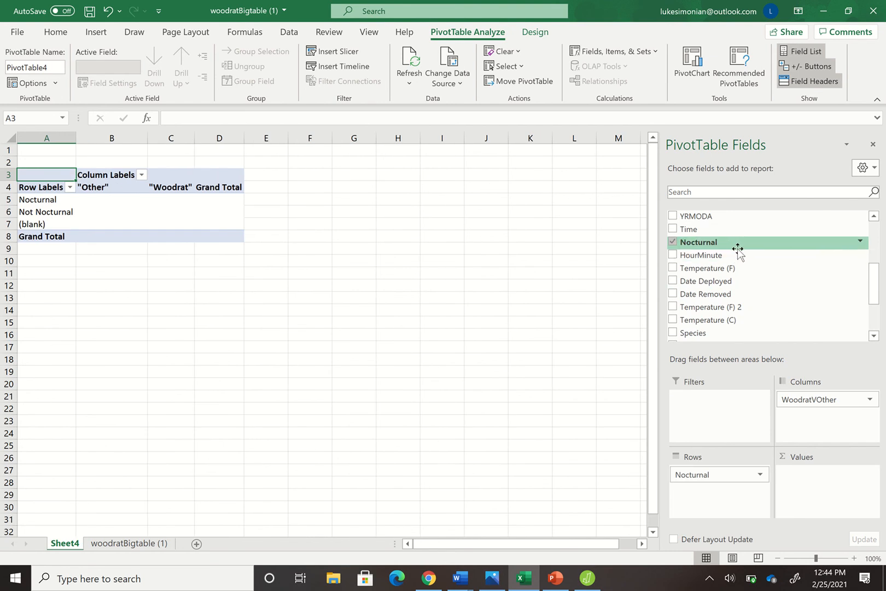
pyautogui.moveTo(737, 251); pyautogui.dragTo(817, 492)
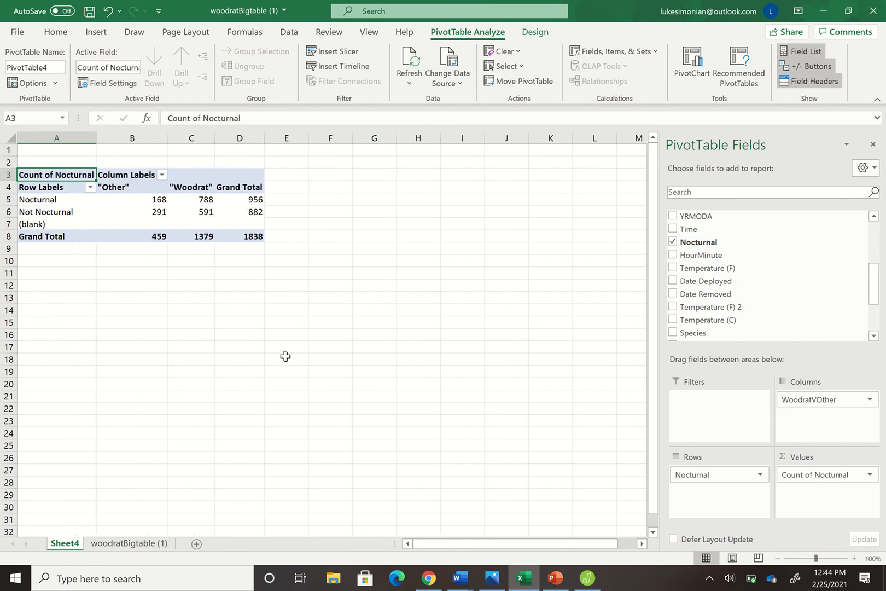
# Filter the (blank) item out of the PivotTable's Nocturnal row labels
pyautogui.click(90, 188)
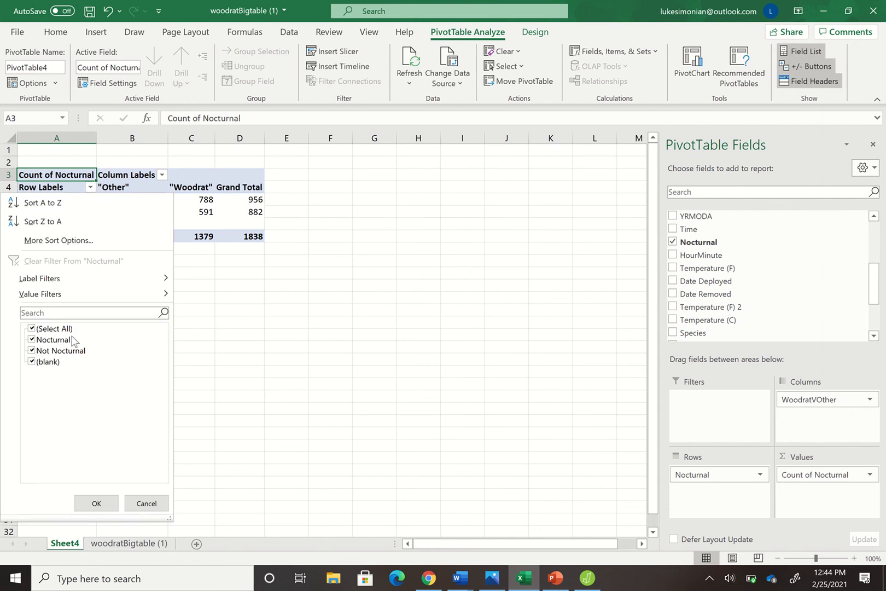
pyautogui.click(36, 363)
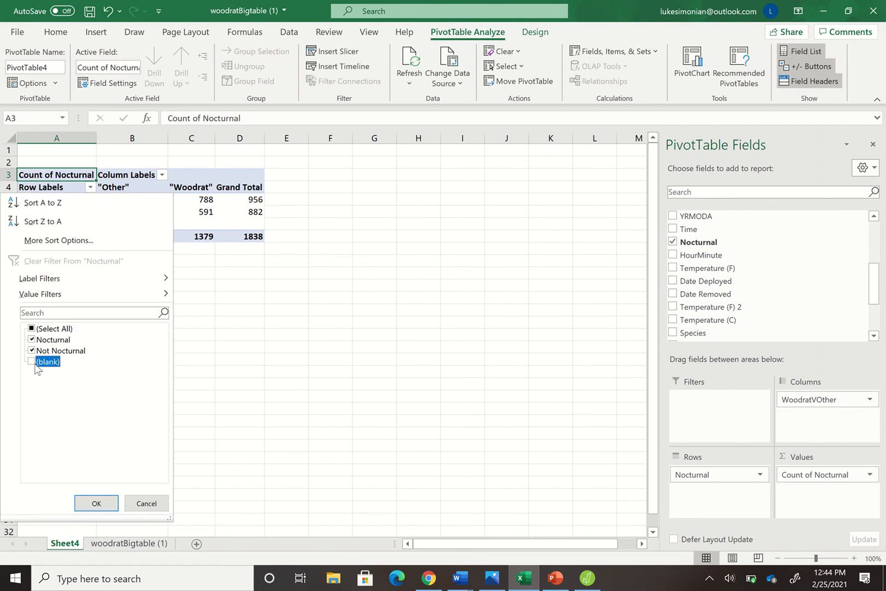
pyautogui.click(108, 504)
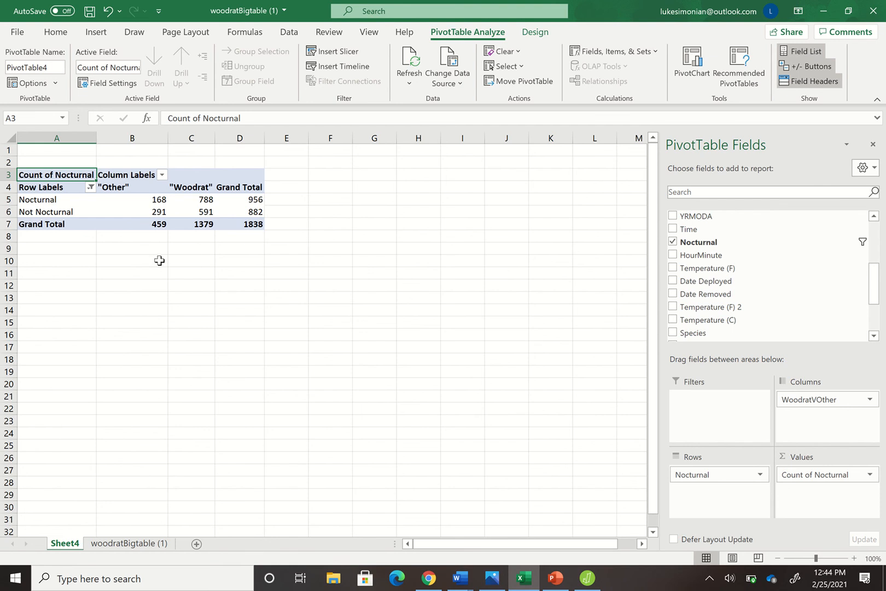
# Show the Count of Nocturnal values as % of Grand Total and switch back to the contingency results in JASP
pyautogui.click(870, 476)
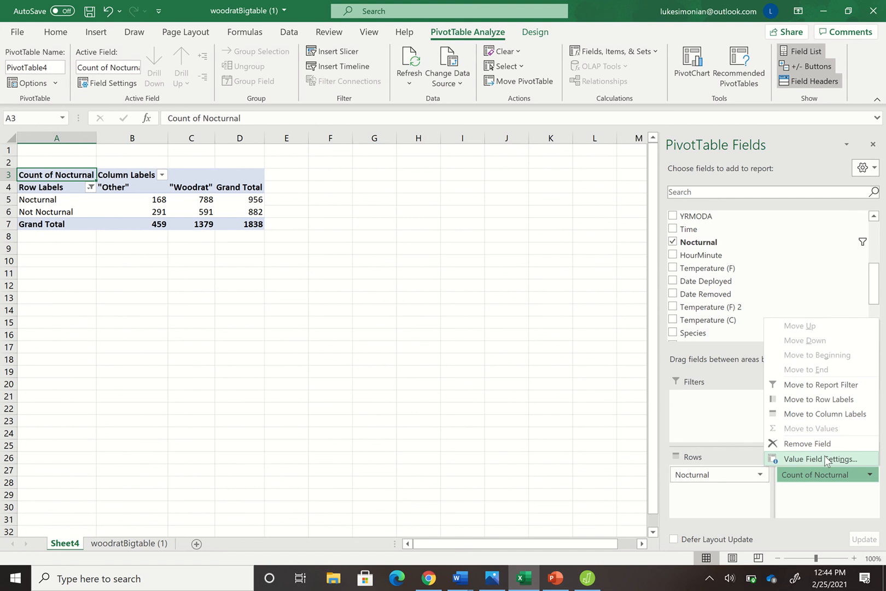
pyautogui.click(825, 460)
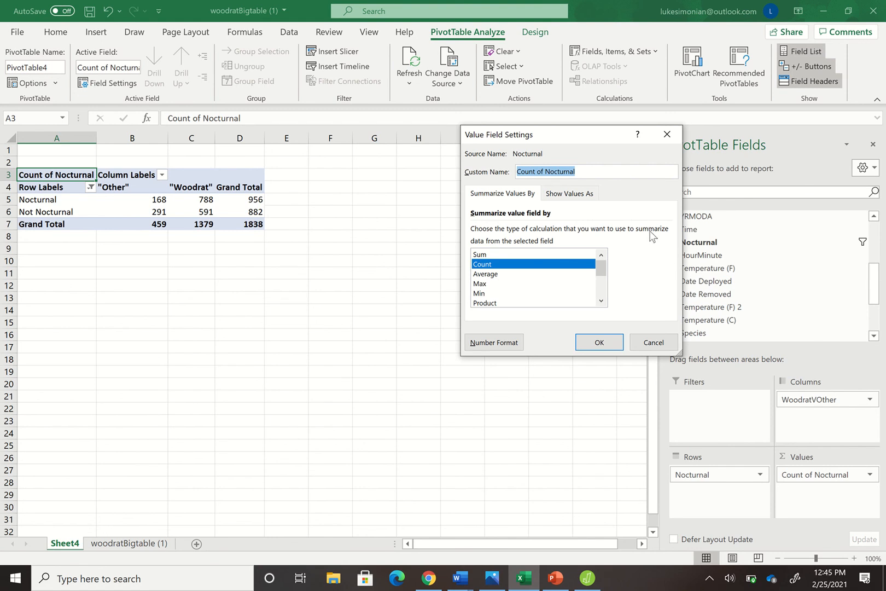
pyautogui.click(582, 194)
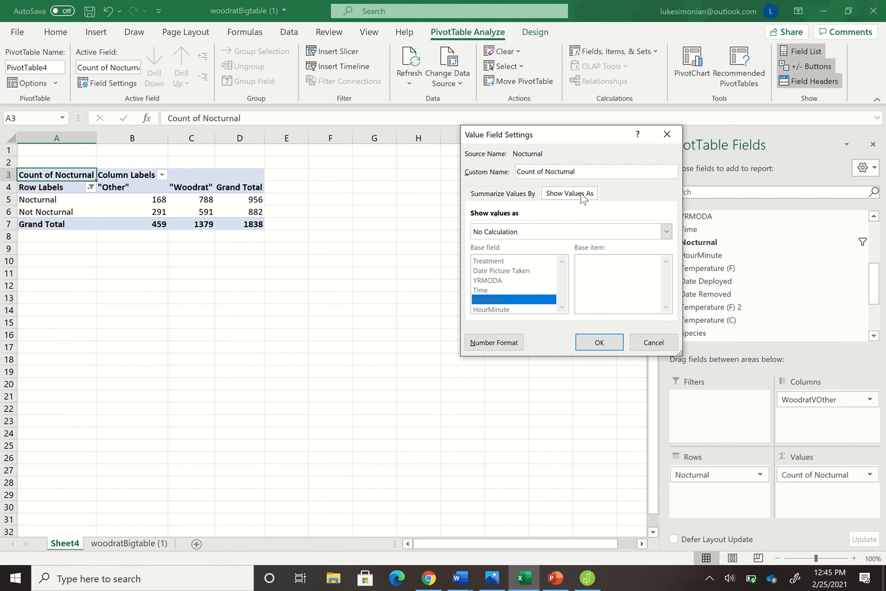
pyautogui.click(667, 230)
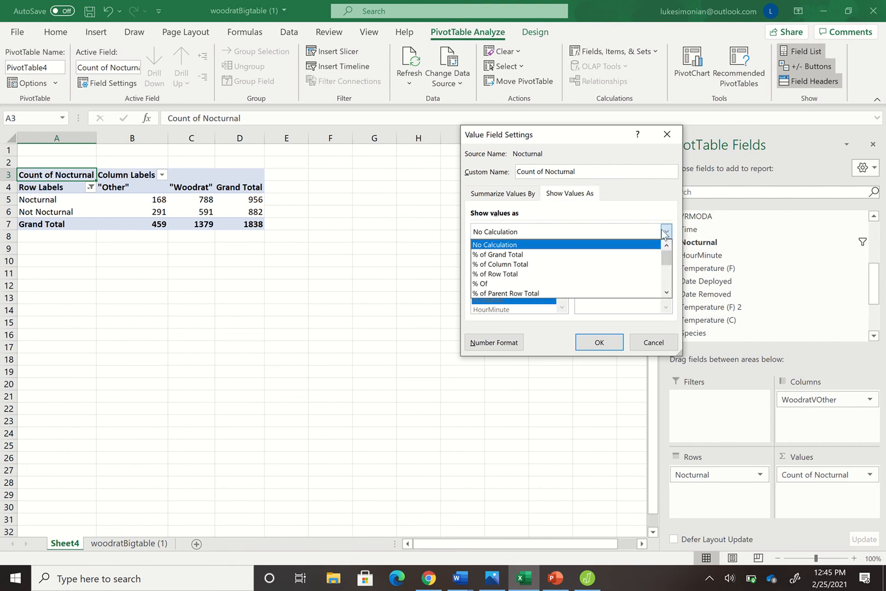
pyautogui.click(561, 254)
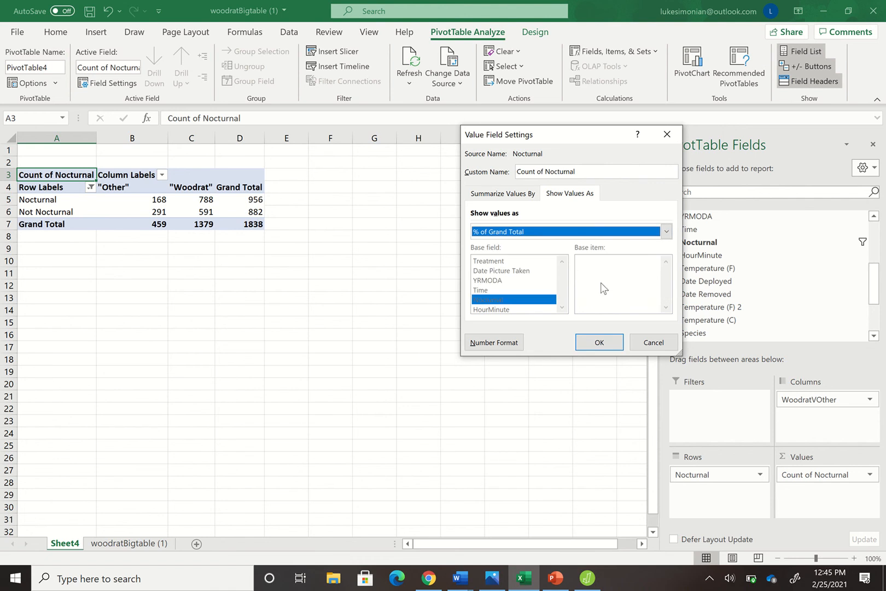
pyautogui.click(590, 340)
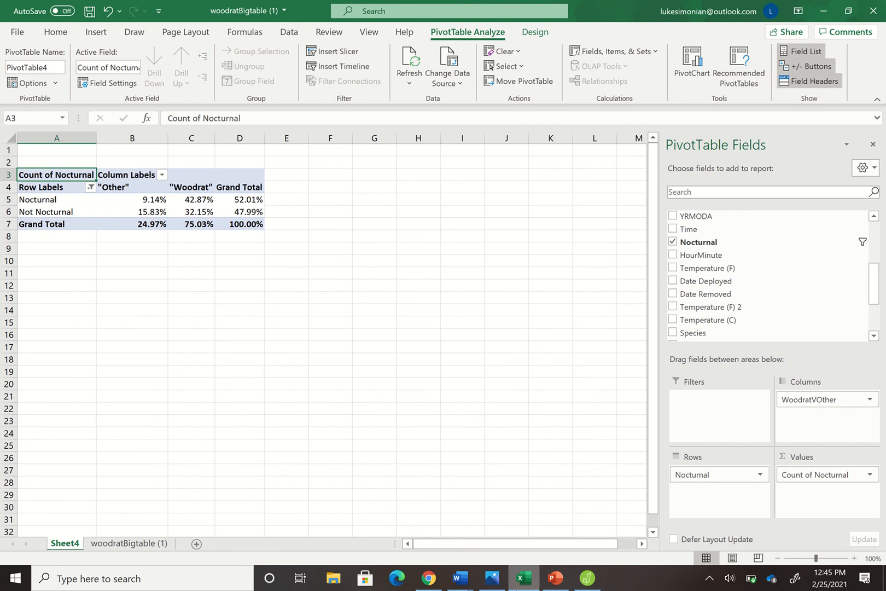
pyautogui.click(588, 577)
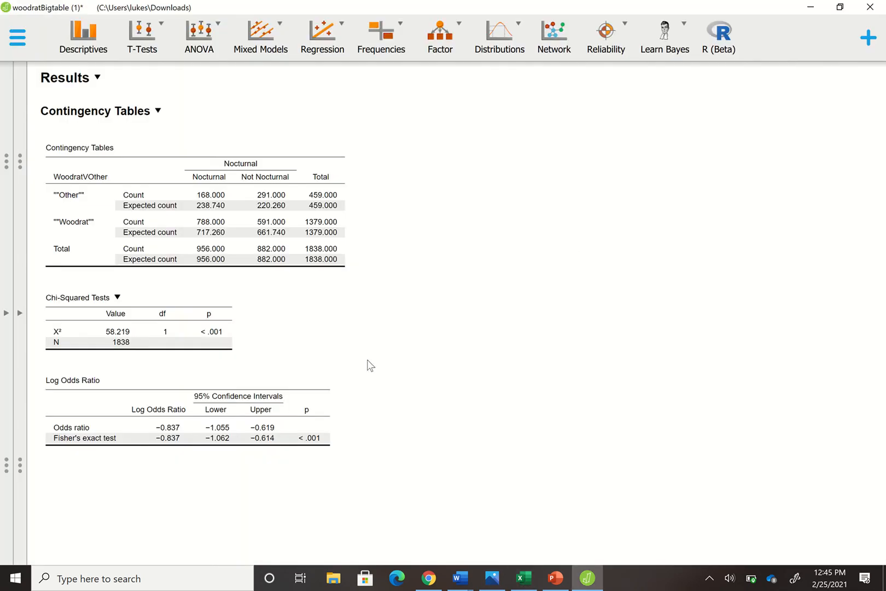
# Start saving the analysis under a new name on the computer, with the Documents folder as the destination
pyautogui.click(20, 50)
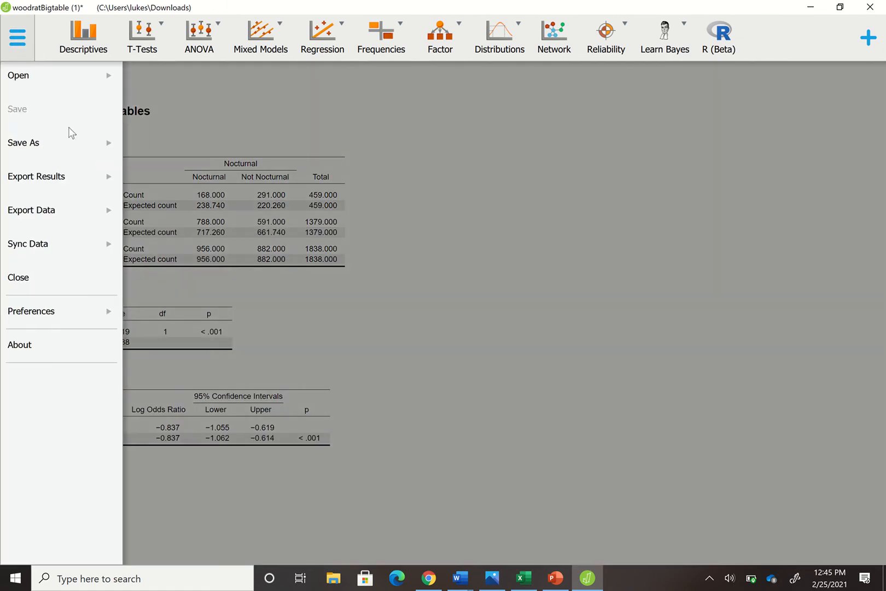
pyautogui.click(74, 156)
pyautogui.click(229, 80)
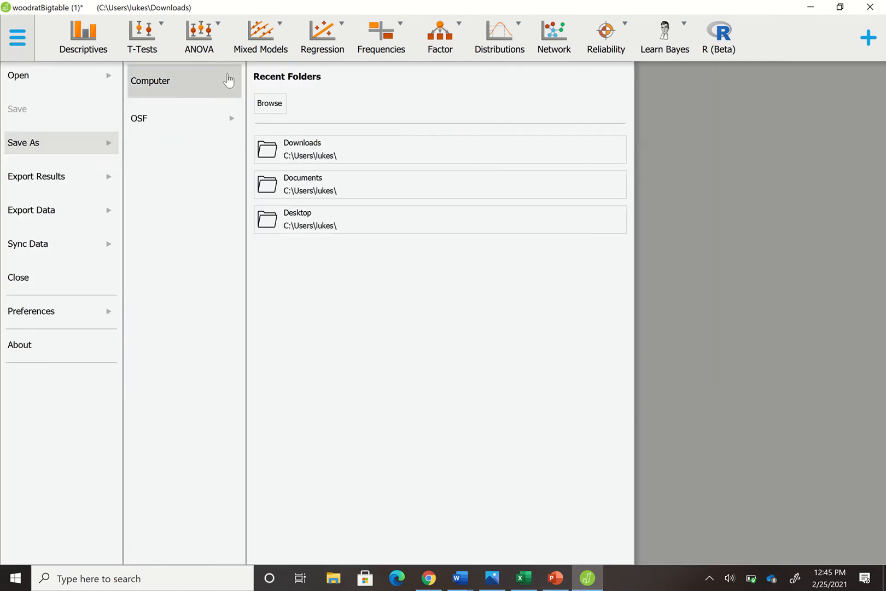
pyautogui.click(343, 178)
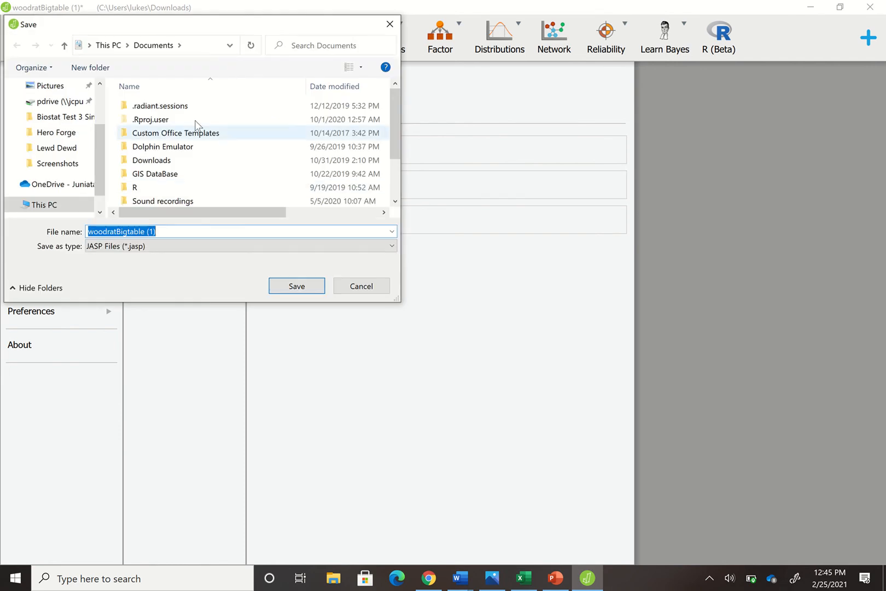
pyautogui.scroll(2, 65, 131)
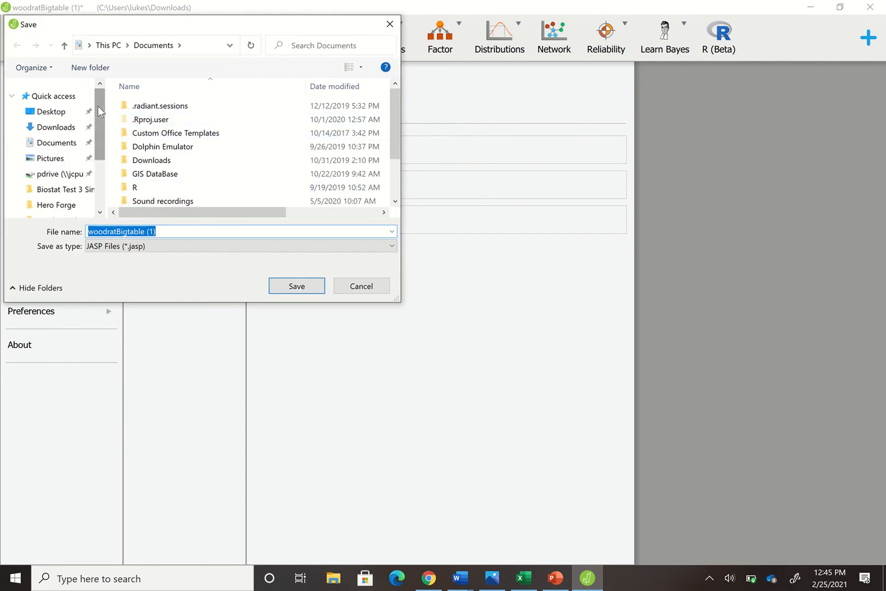
pyautogui.click(57, 143)
# Name the JASP file "Woodrat Jasp" followed by the author's surname and save it
pyautogui.click(176, 232)
pyautogui.hotkey('ctrl', 'a')
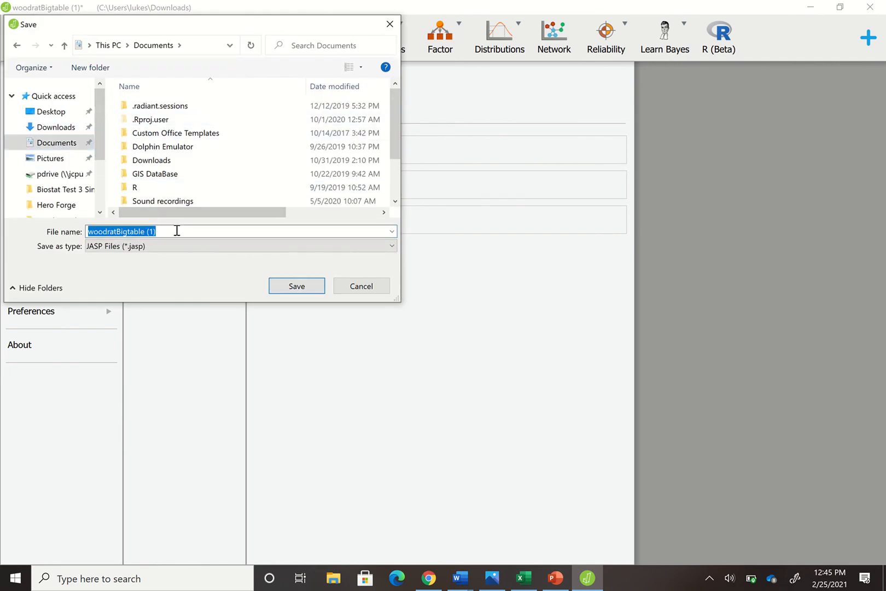
pyautogui.press('BackSpace')
pyautogui.write('Wood')
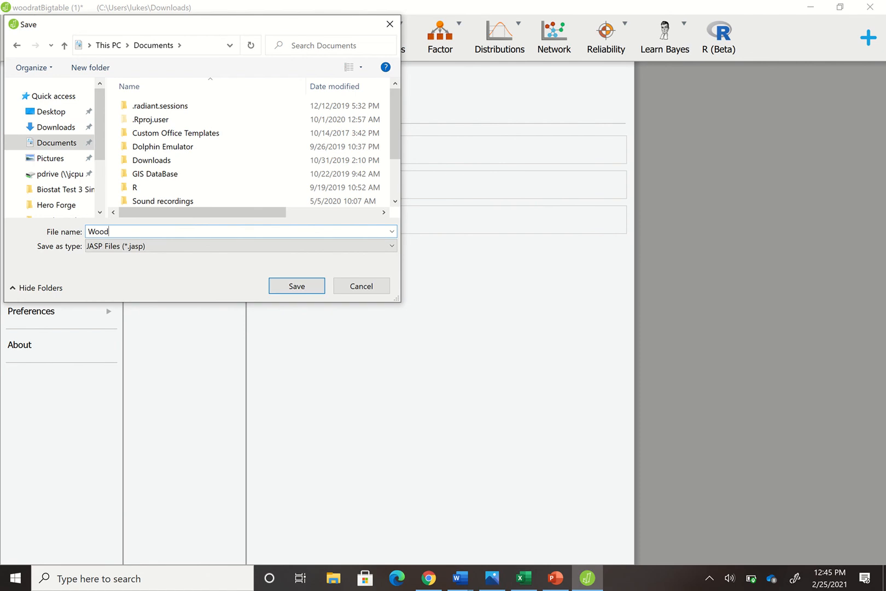
pyautogui.write('rat Jasp Simonian')
pyautogui.click(297, 286)
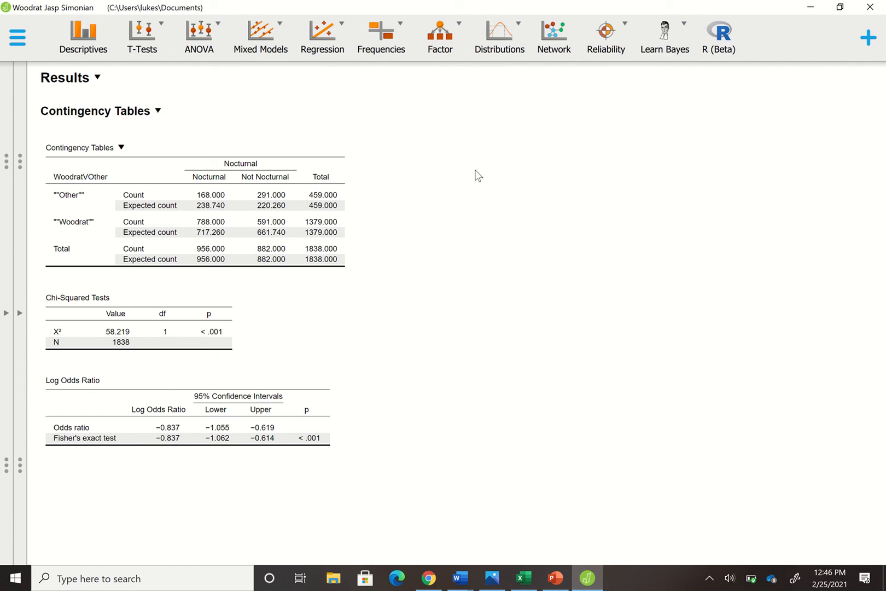
pyautogui.moveTo(436, 12)
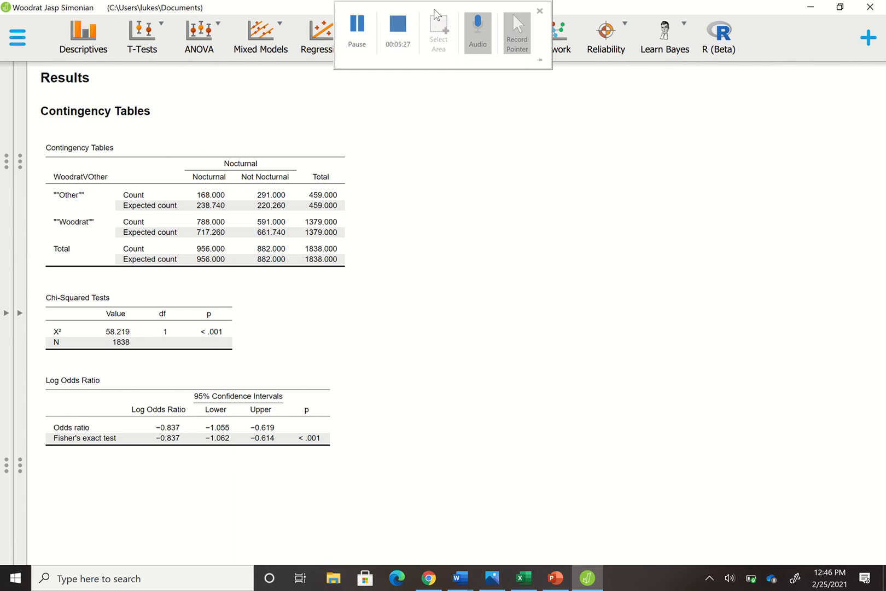